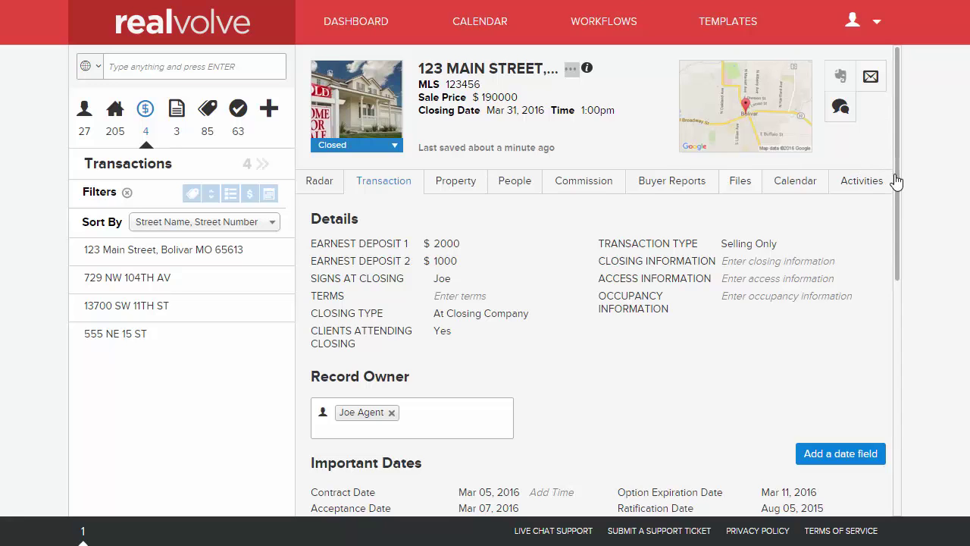
- Check the transaction's calendar in the March 2016 month view
{"action": "scroll", "coordinate": [897, 235], "scroll_direction": "down", "scroll_amount": 2}
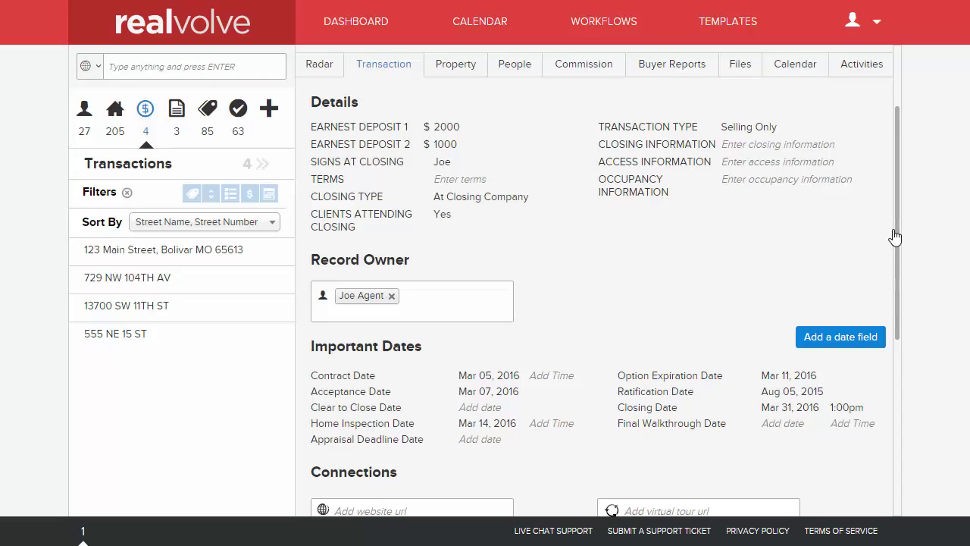
{"action": "left_click", "coordinate": [797, 76]}
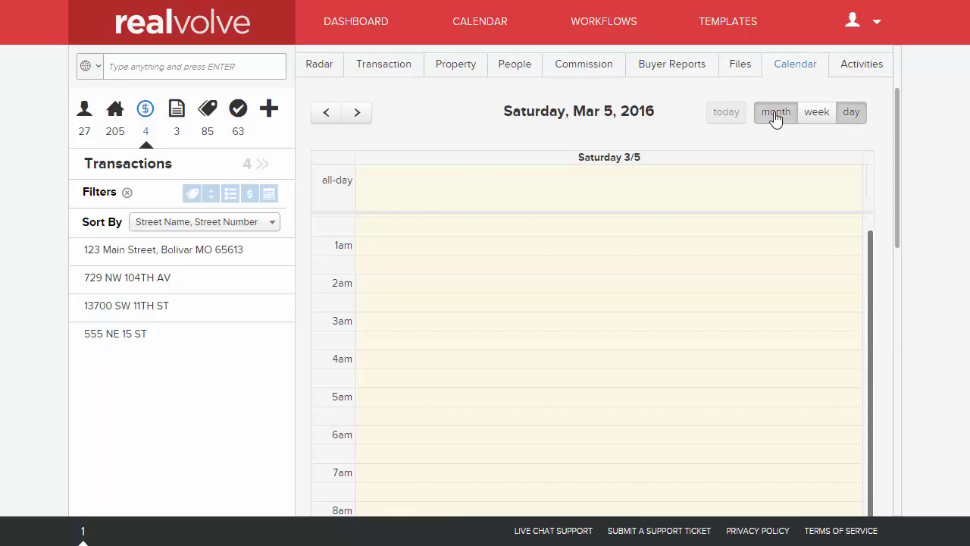
{"action": "left_click", "coordinate": [774, 114]}
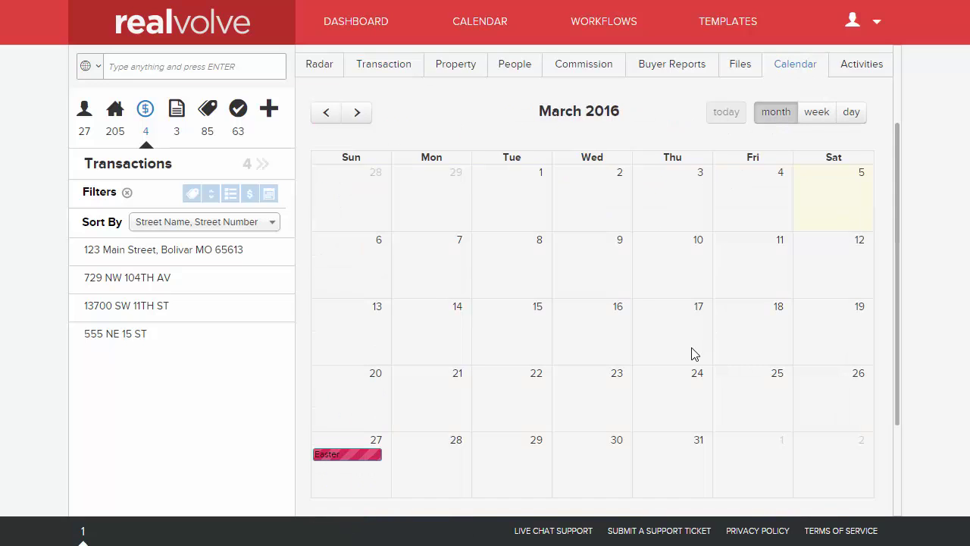
- Return to the transaction details and cancel the + Add New workflow popup without adding anything
{"action": "left_click", "coordinate": [383, 66]}
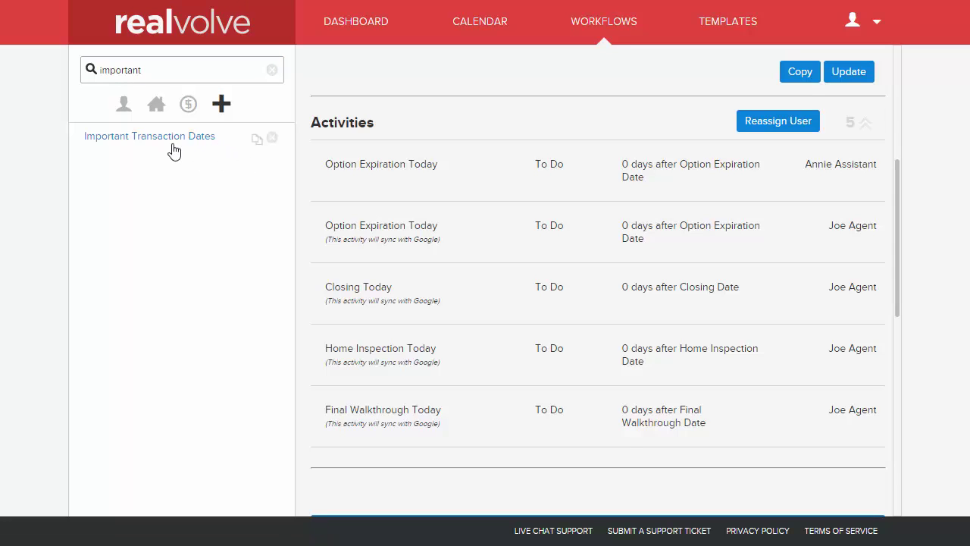
{"action": "left_click", "coordinate": [223, 109]}
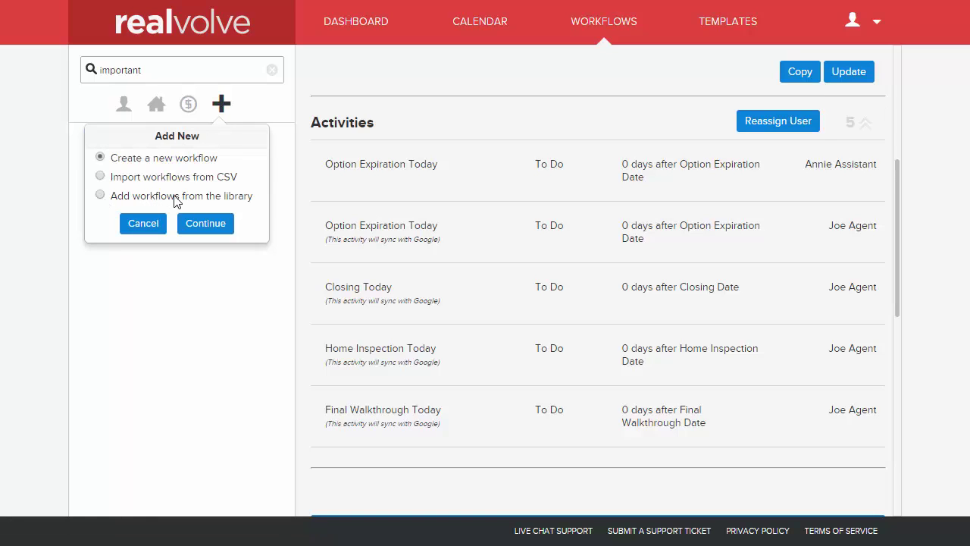
{"action": "left_click", "coordinate": [221, 104]}
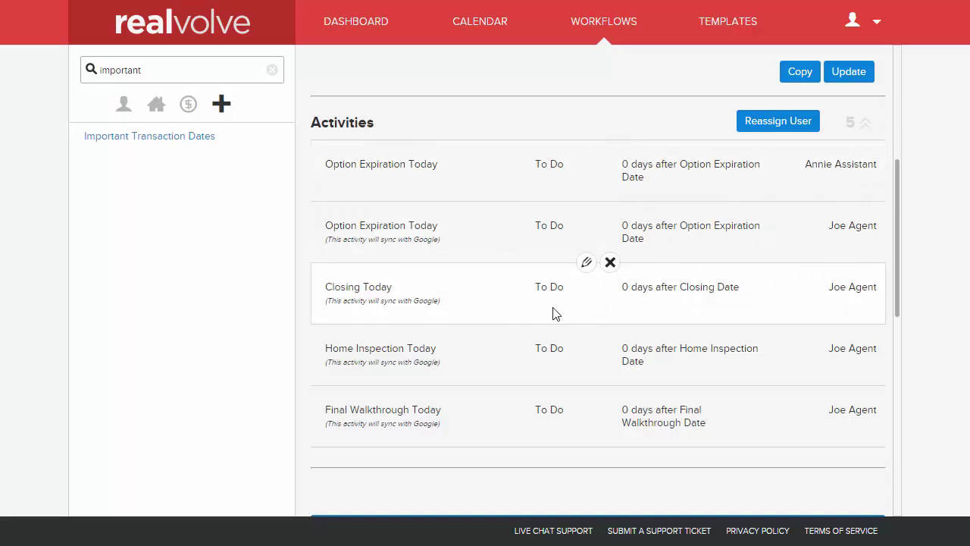
- Schedule Closing Today for 0 Days After Closing Date at Closing Time, and update it
{"action": "left_click", "coordinate": [589, 265]}
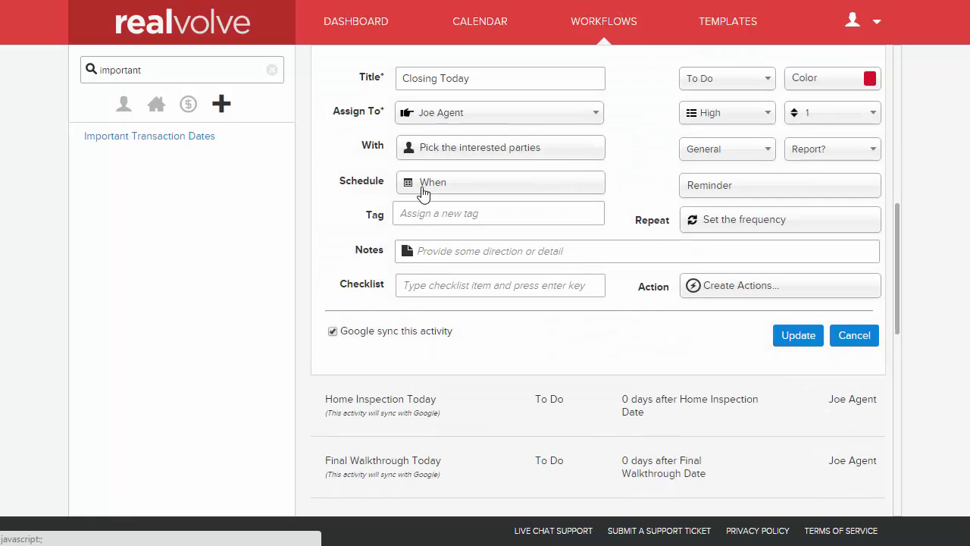
{"action": "left_click", "coordinate": [423, 194]}
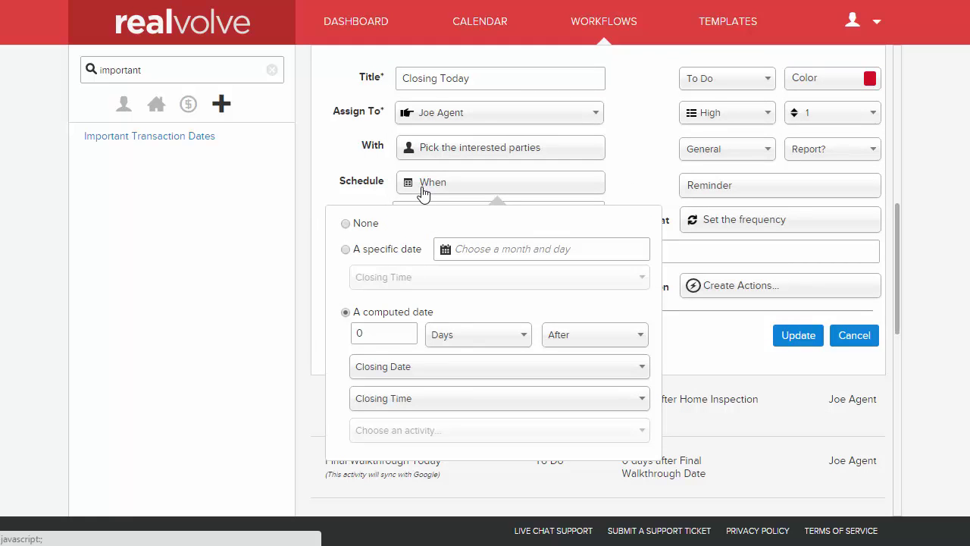
{"action": "left_click", "coordinate": [367, 333]}
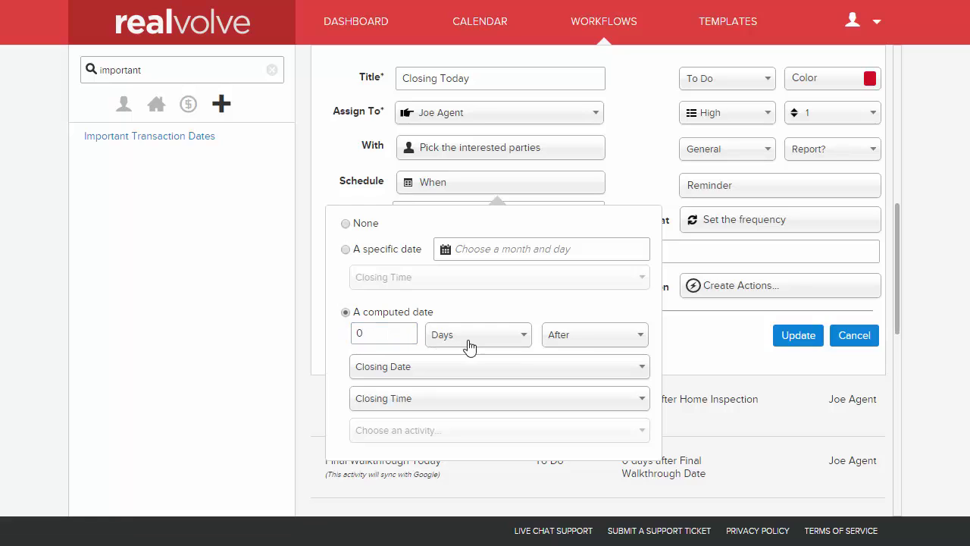
{"action": "left_click", "coordinate": [409, 369]}
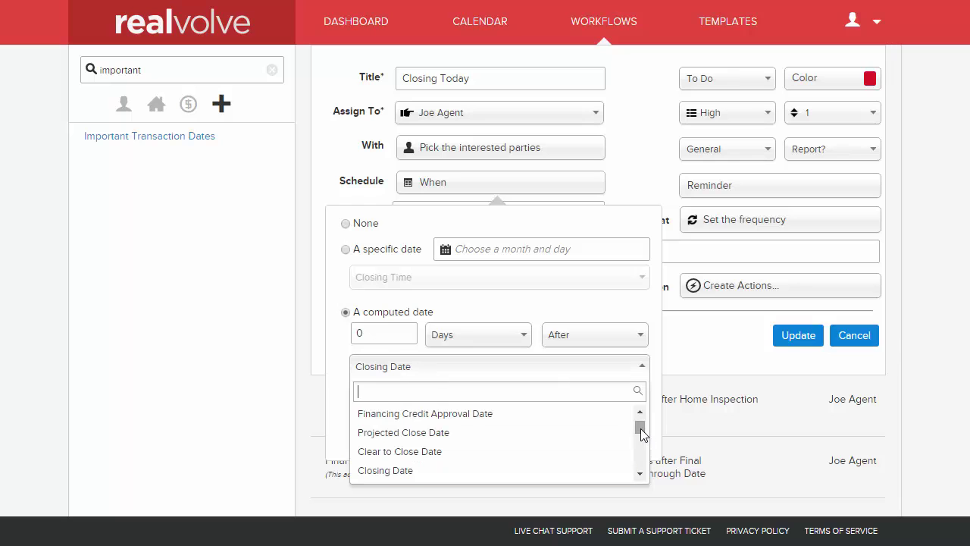
{"action": "mouse_move", "coordinate": [641, 427]}
{"action": "left_mouse_down"}
{"action": "mouse_move", "coordinate": [641, 450]}
{"action": "mouse_move", "coordinate": [642, 426]}
{"action": "left_mouse_up"}
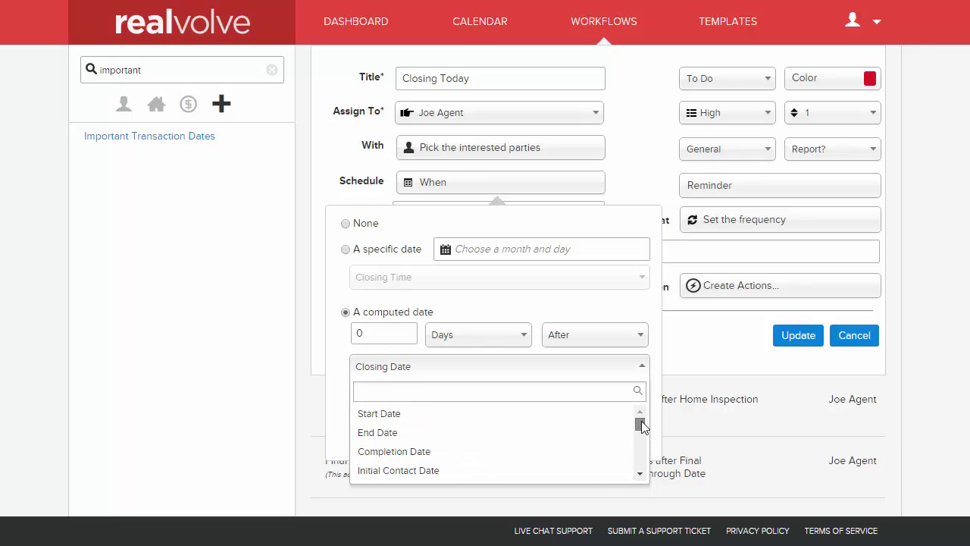
{"action": "left_click", "coordinate": [656, 357]}
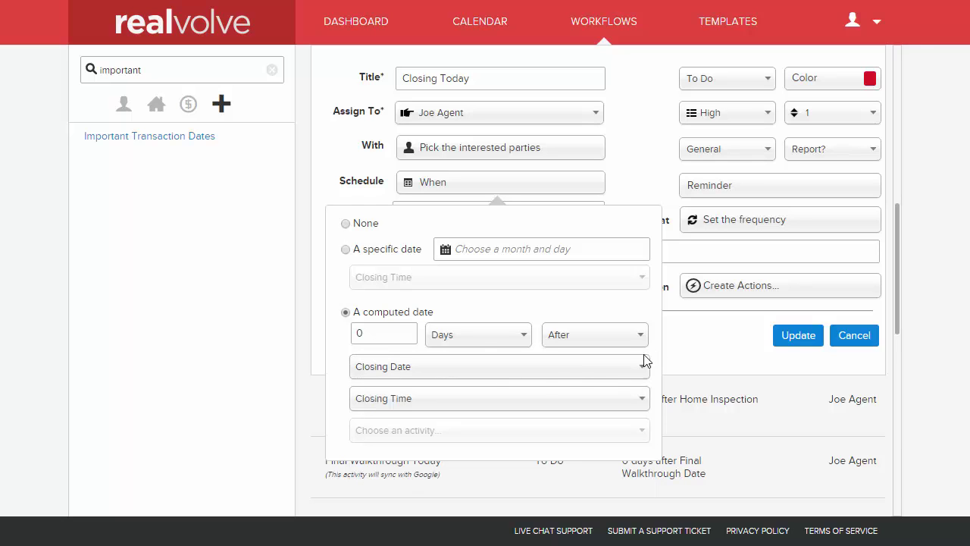
{"action": "left_click", "coordinate": [385, 406]}
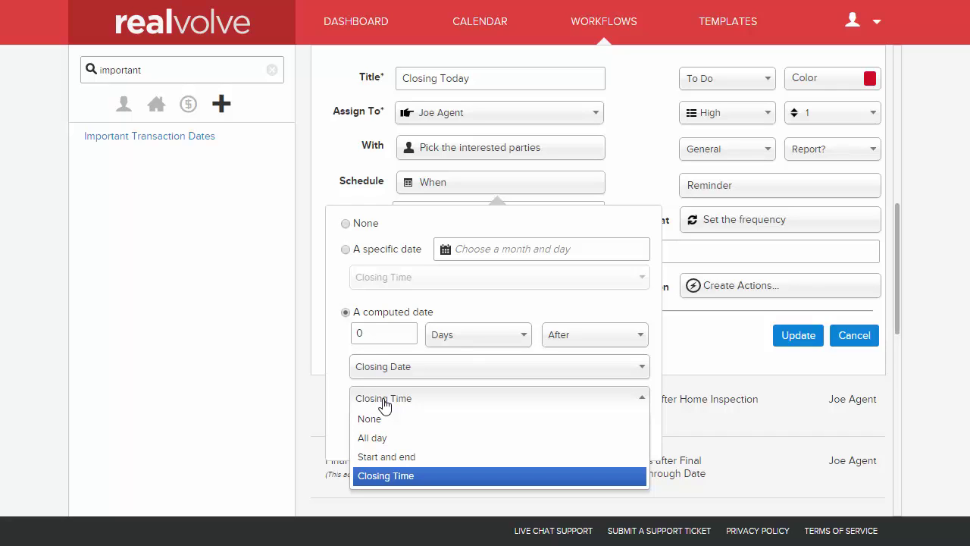
{"action": "left_click", "coordinate": [385, 406]}
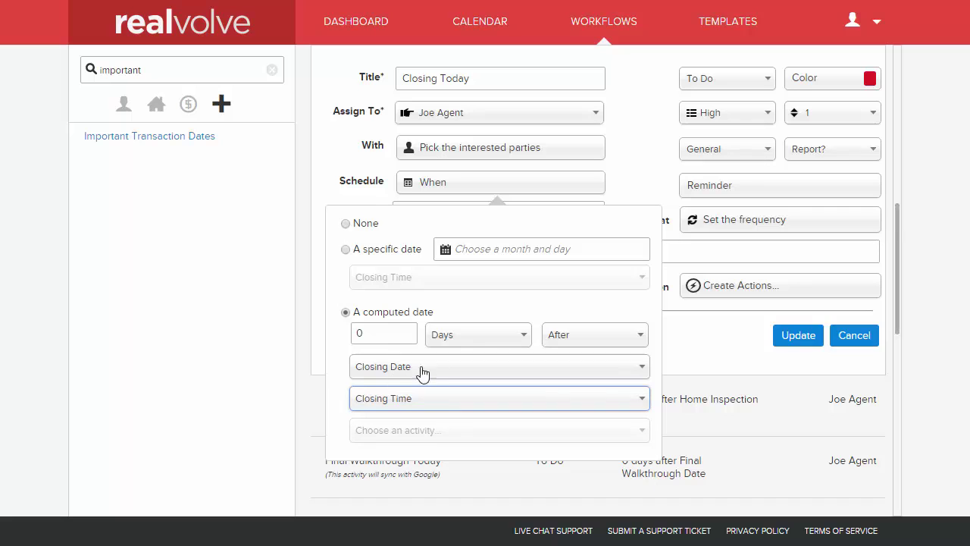
{"action": "left_click", "coordinate": [798, 336]}
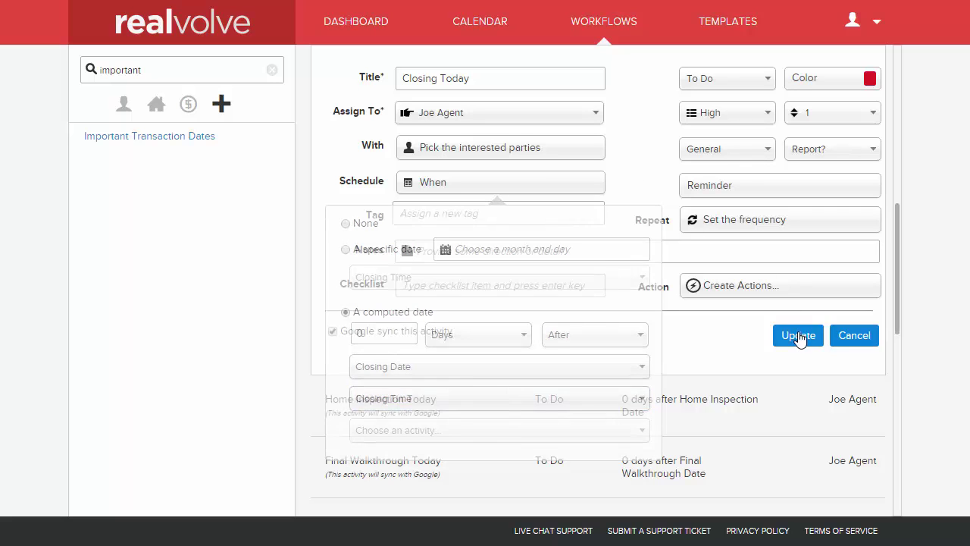
{"action": "left_click", "coordinate": [799, 337]}
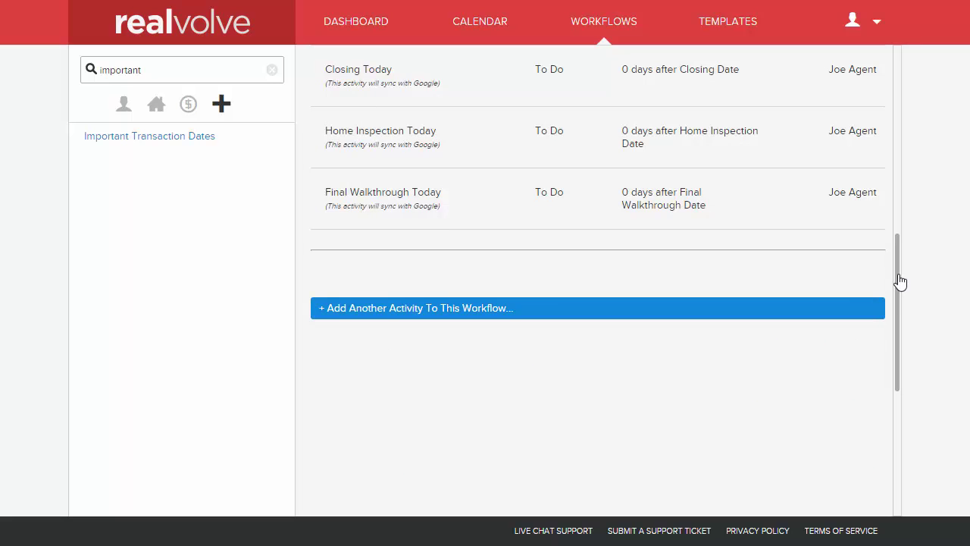
{"action": "left_click_drag", "start_coordinate": [898, 281], "coordinate": [899, 206]}
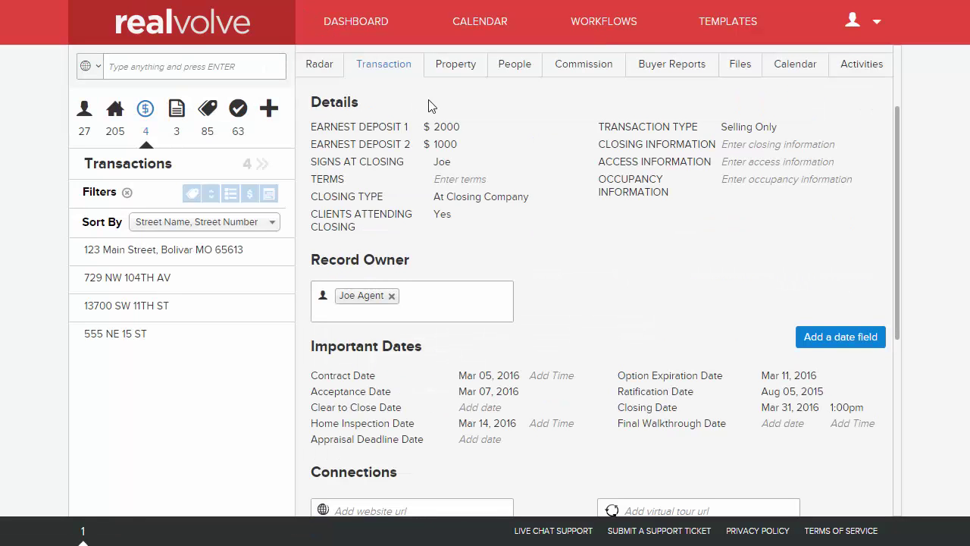
- Choose the Important Transaction Dates workflow to apply to 123 Main Street
{"action": "left_click", "coordinate": [318, 68]}
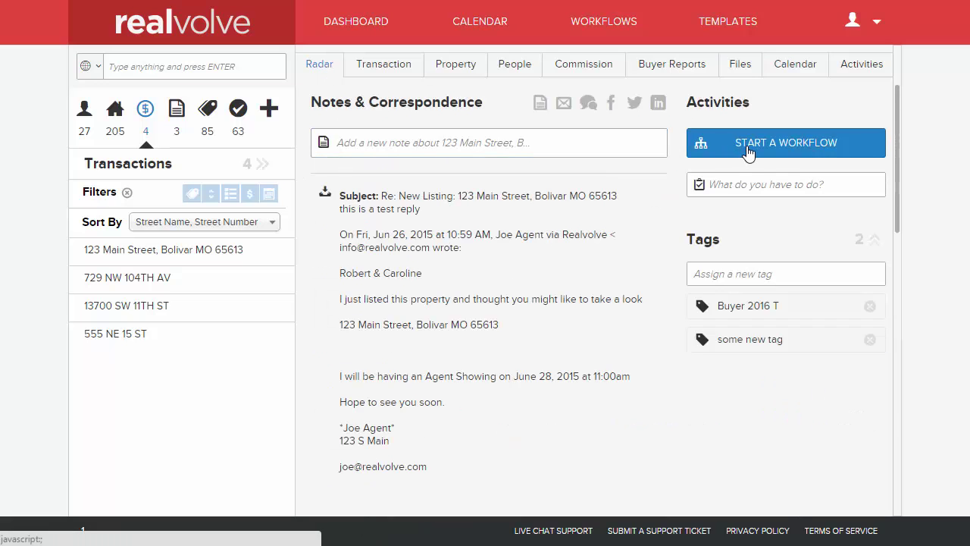
{"action": "left_click", "coordinate": [749, 150]}
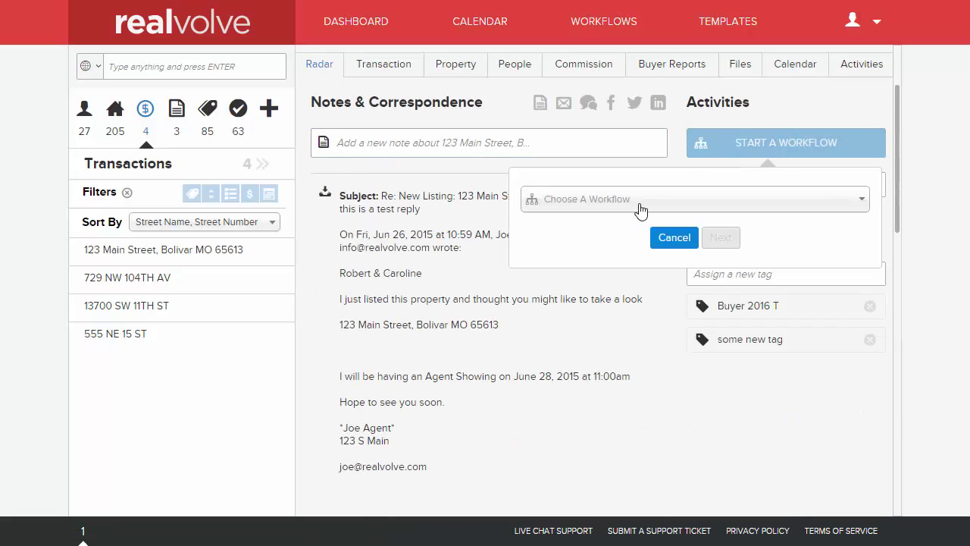
{"action": "left_click", "coordinate": [640, 205]}
{"action": "left_click", "coordinate": [618, 247]}
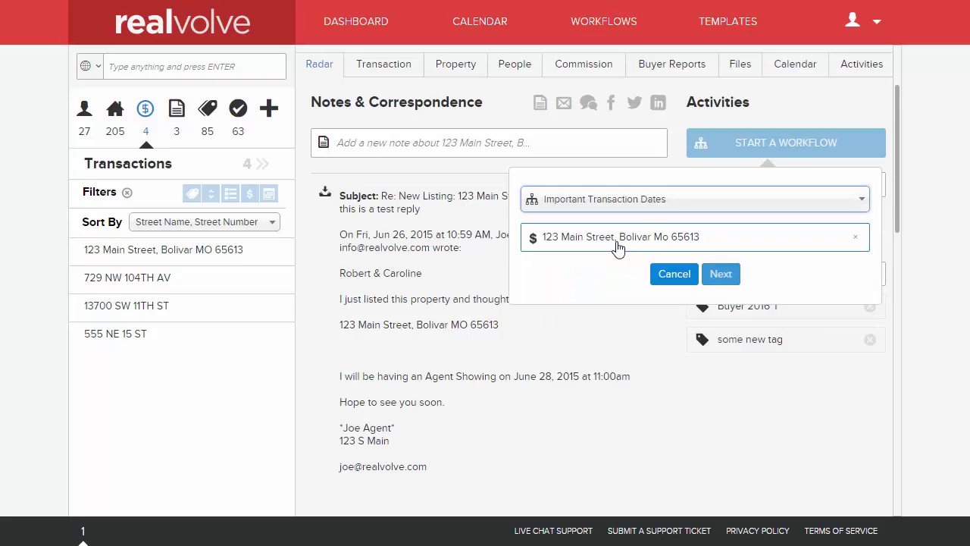
{"action": "left_click", "coordinate": [722, 276]}
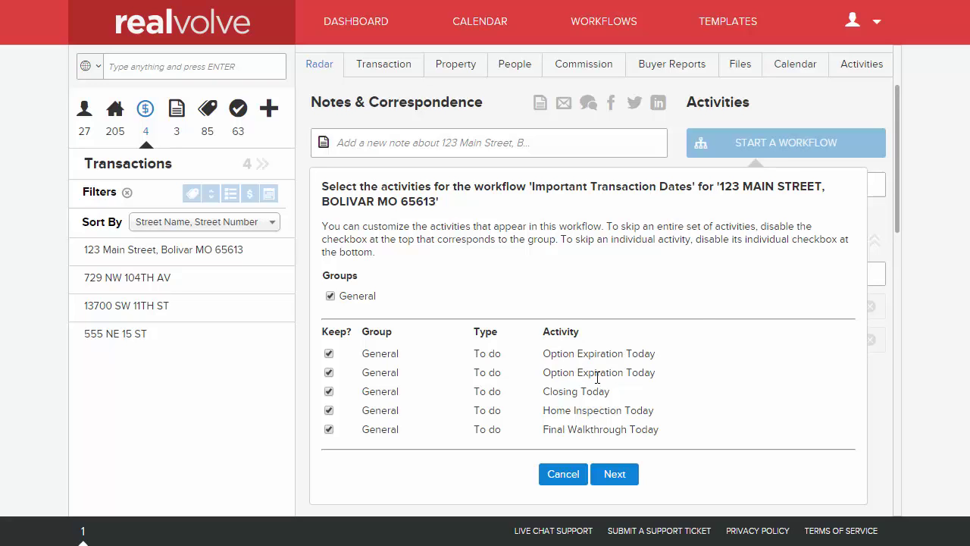
- Keep all five activities and their suggested dates, finish with Done, and dismiss the notice
{"action": "left_click", "coordinate": [615, 473]}
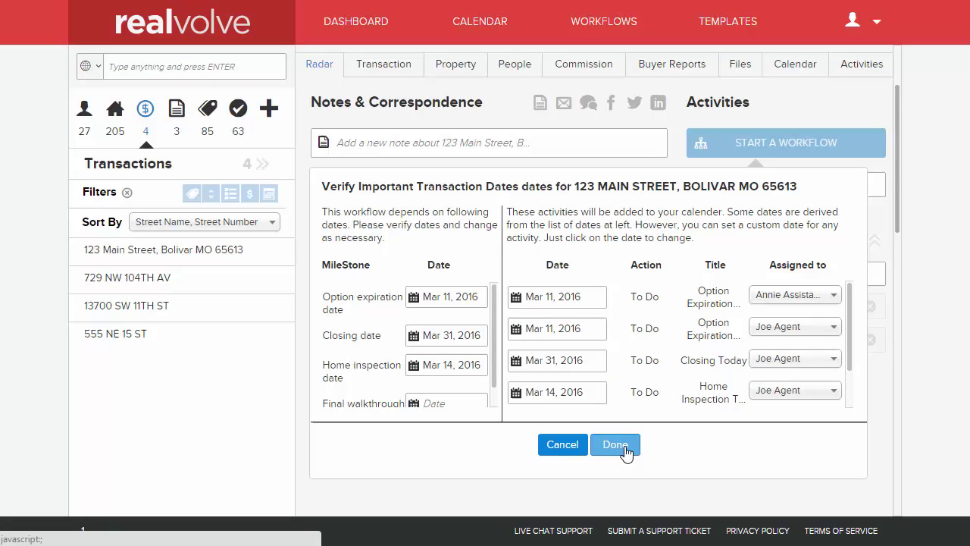
{"action": "scroll", "coordinate": [496, 356], "scroll_direction": "down", "scroll_amount": 1}
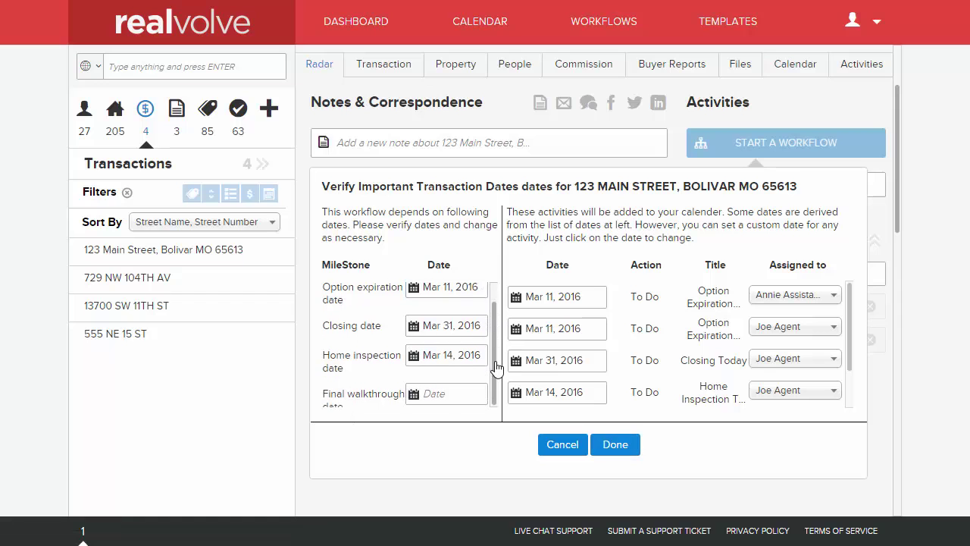
{"action": "scroll", "coordinate": [496, 366], "scroll_direction": "down", "scroll_amount": 1}
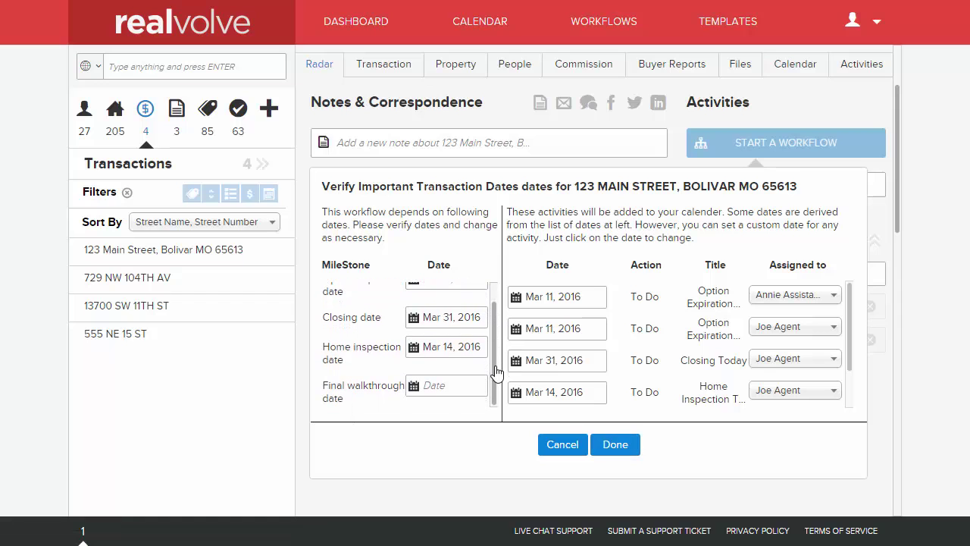
{"action": "left_click", "coordinate": [615, 447]}
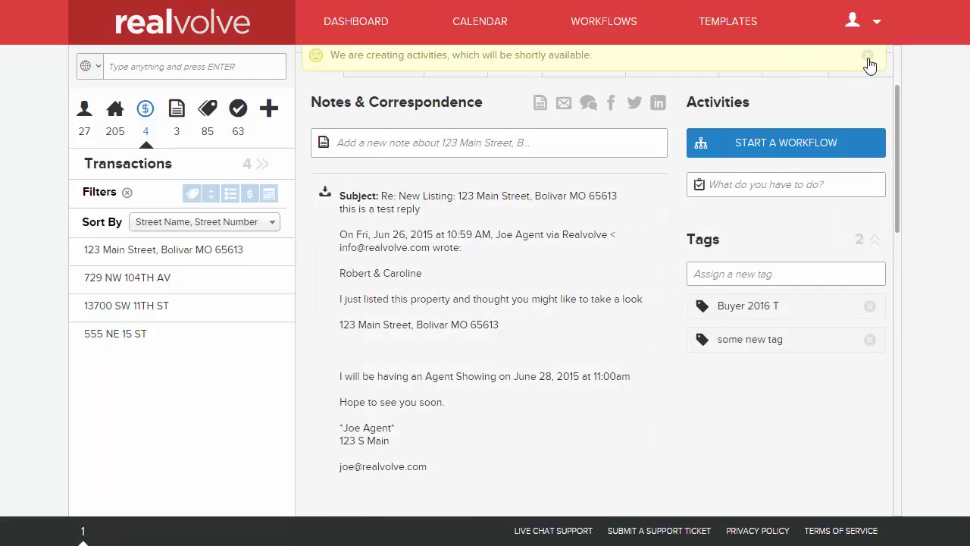
{"action": "left_click", "coordinate": [868, 59]}
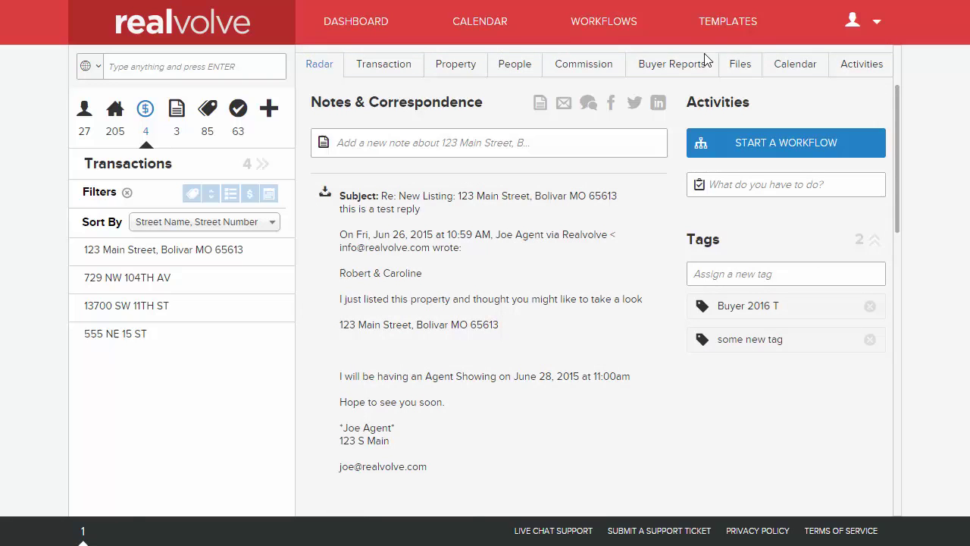
- In the March 2016 month view, drag Closing Today from the 31st to Wednesday the 30th
{"action": "left_click", "coordinate": [795, 64]}
{"action": "left_click", "coordinate": [774, 113]}
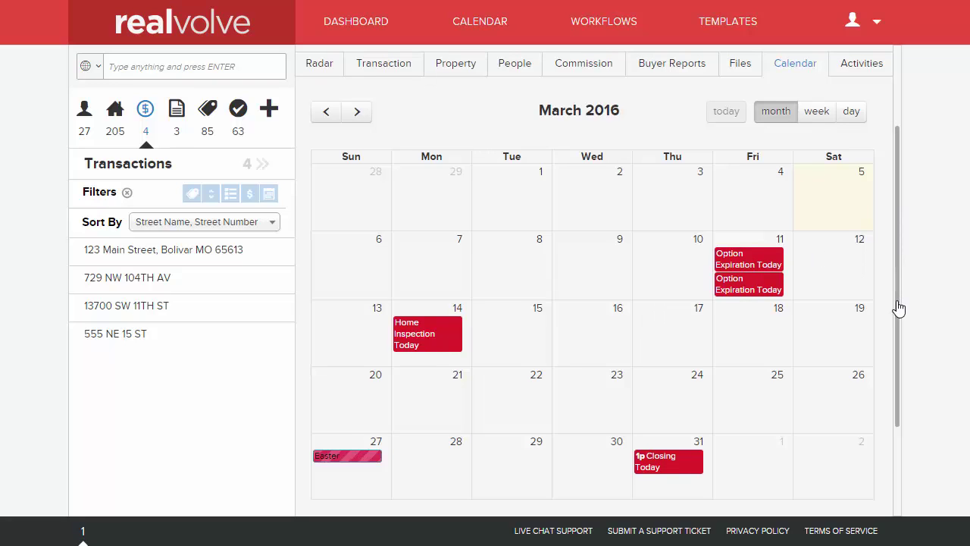
{"action": "scroll", "coordinate": [899, 308], "scroll_direction": "down", "scroll_amount": 1}
{"action": "scroll", "coordinate": [901, 246], "scroll_direction": "up", "scroll_amount": 2}
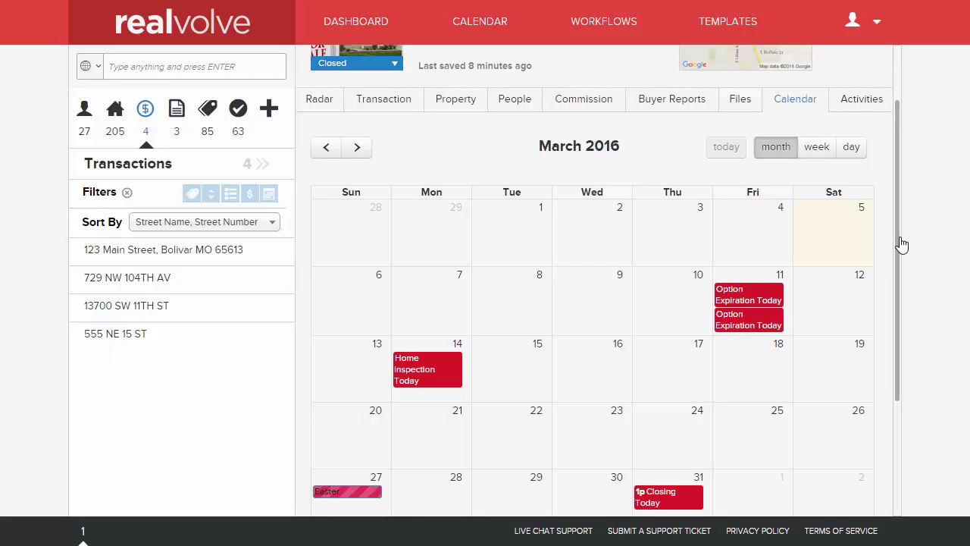
{"action": "scroll", "coordinate": [899, 263], "scroll_direction": "down", "scroll_amount": 1}
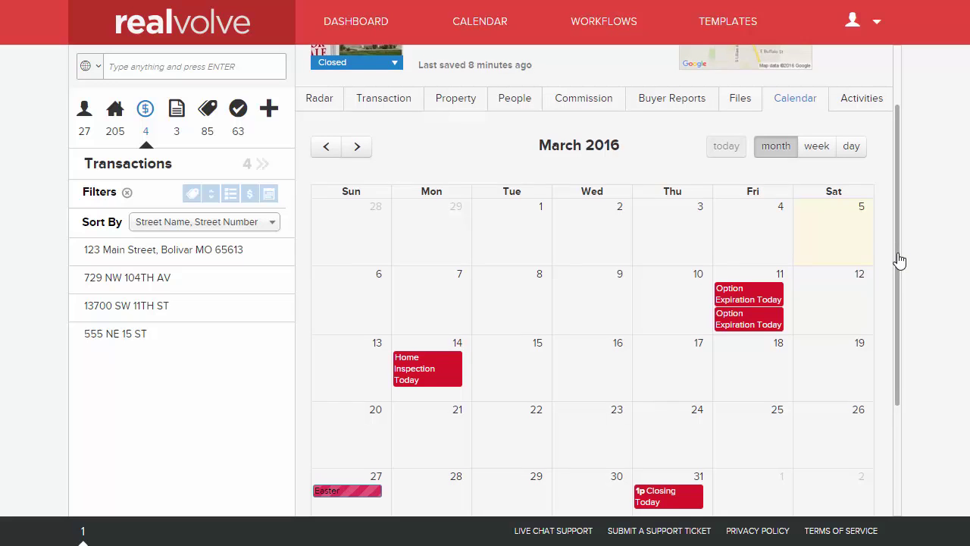
{"action": "scroll", "coordinate": [900, 265], "scroll_direction": "down", "scroll_amount": 1}
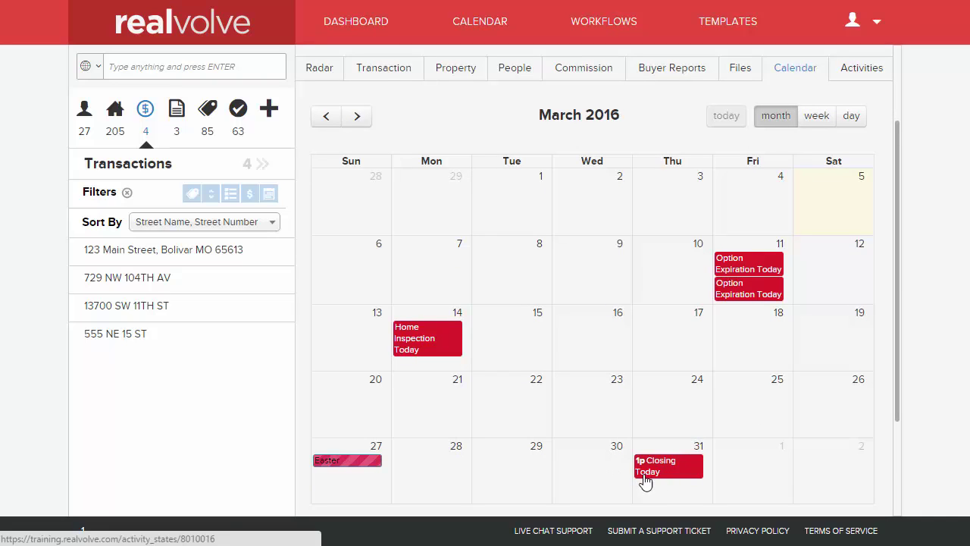
{"action": "left_click_drag", "start_coordinate": [643, 478], "coordinate": [589, 474]}
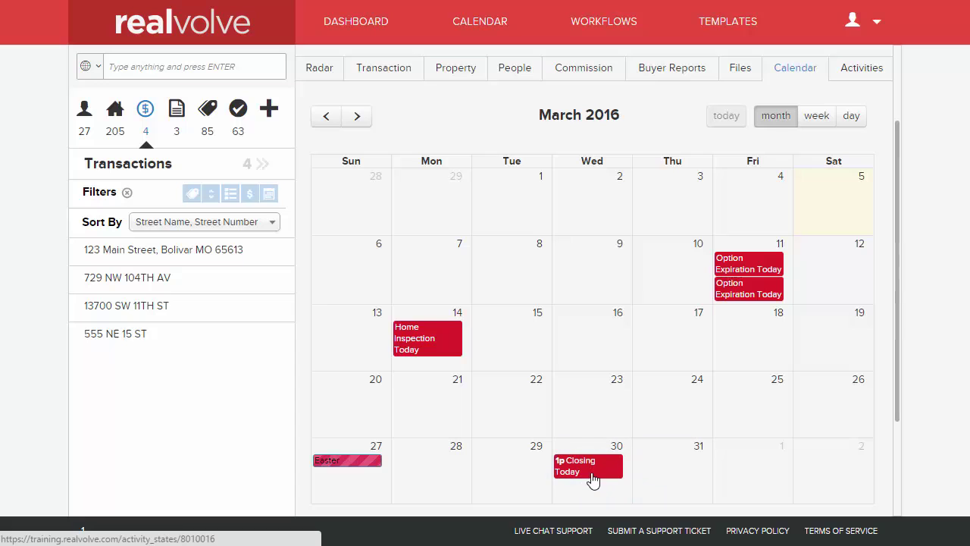
- Set the Closing Date under Important Dates to Mar 29, 2016
{"action": "left_click", "coordinate": [383, 78]}
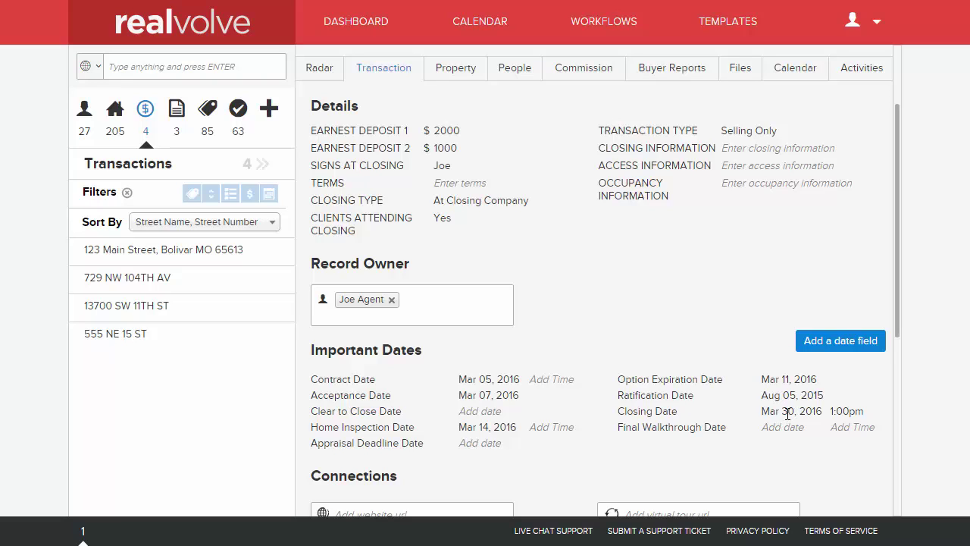
{"action": "left_click", "coordinate": [789, 413]}
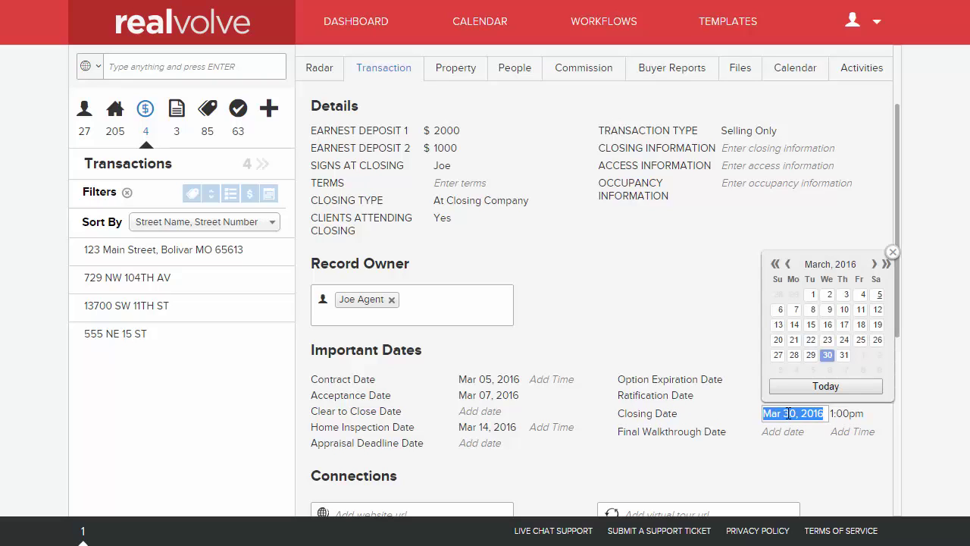
{"action": "left_click", "coordinate": [811, 355]}
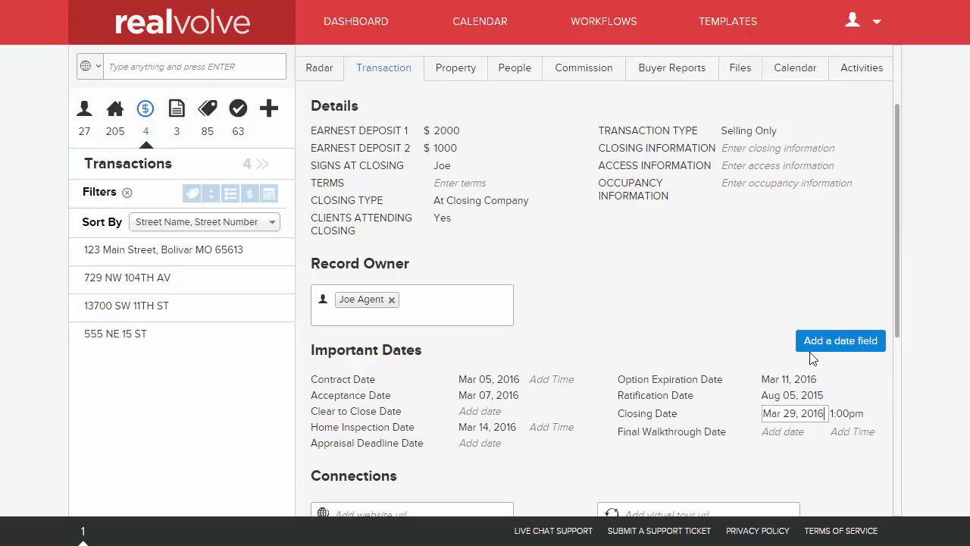
{"action": "left_click", "coordinate": [803, 394]}
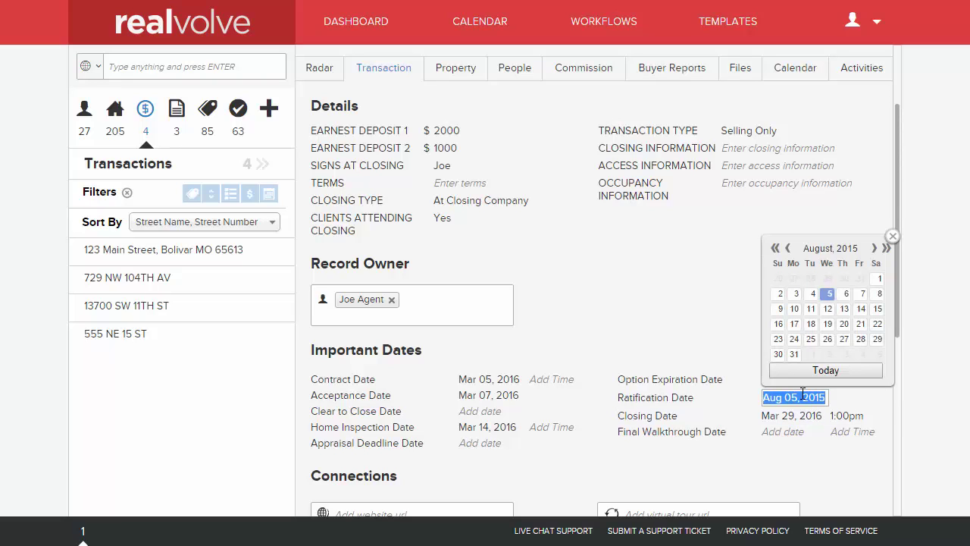
{"action": "left_click", "coordinate": [730, 327]}
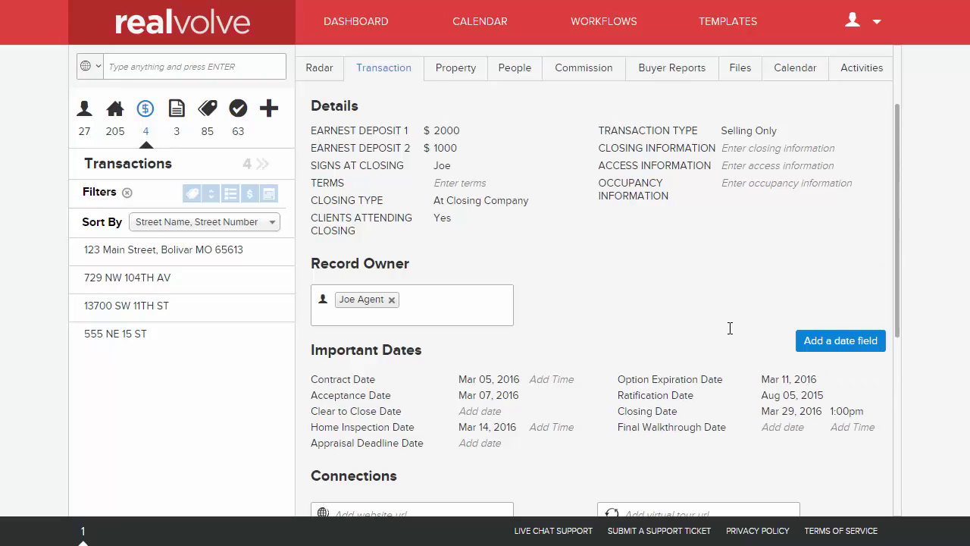
- Show the March 2016 calendar month, with the 1p Closing Today now on the 29th
{"action": "left_click", "coordinate": [790, 76]}
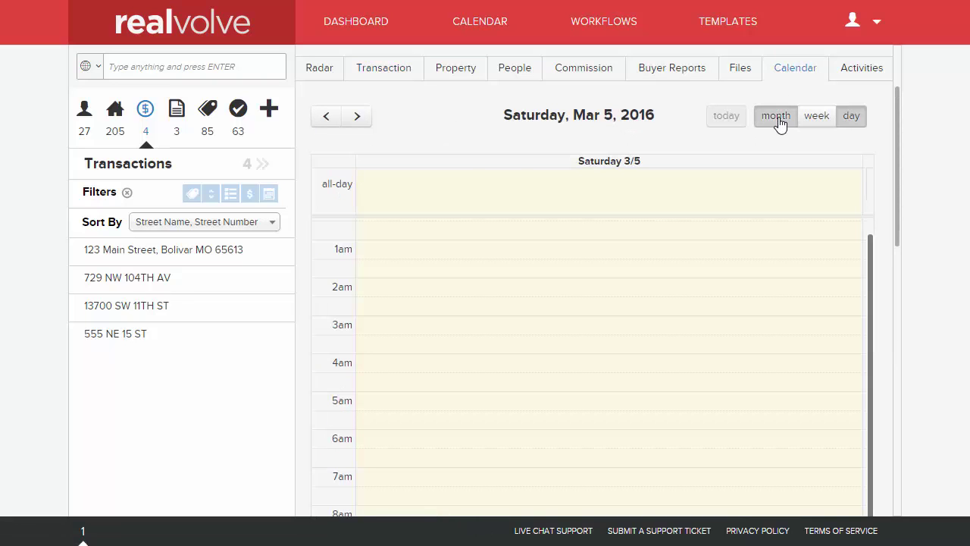
{"action": "left_click", "coordinate": [776, 116]}
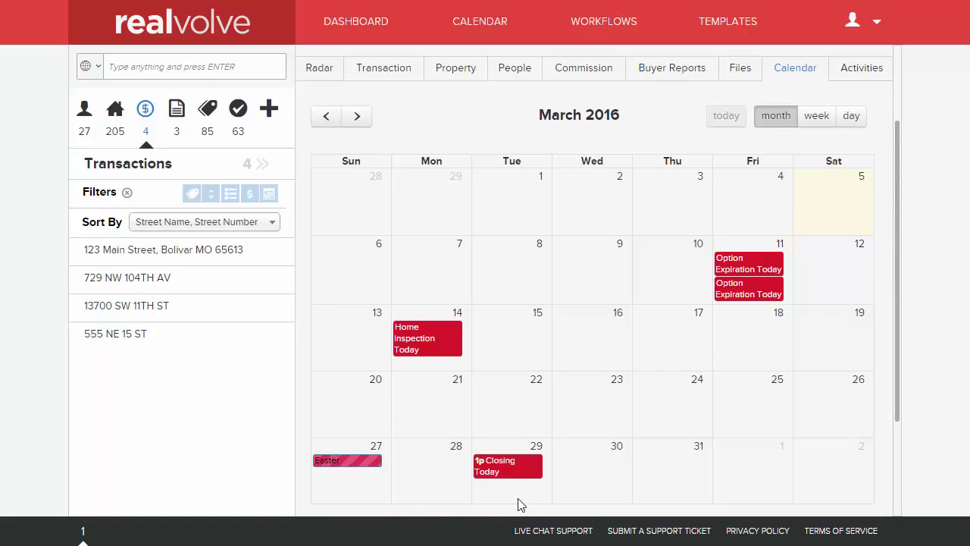